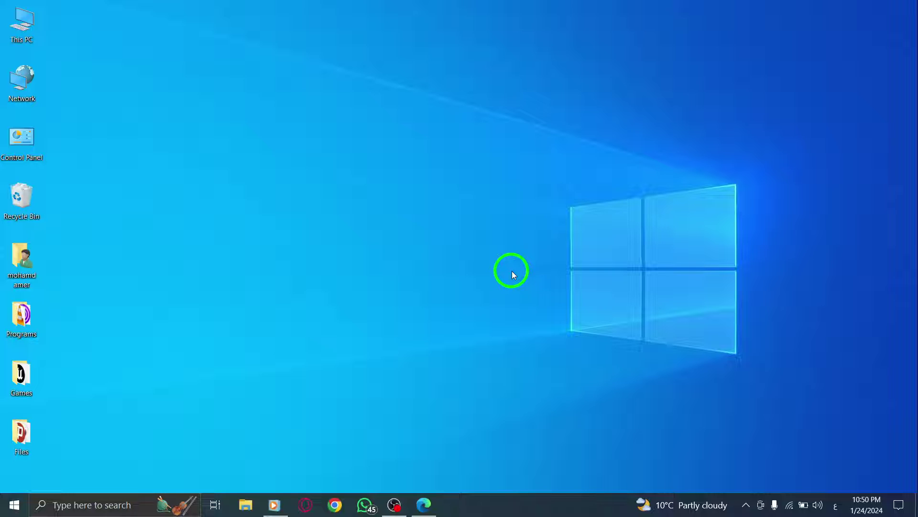
# Step: Restore Telegram from the system tray and open Settings from its side menu
pyautogui.click(743, 504)
pyautogui.click(746, 457)
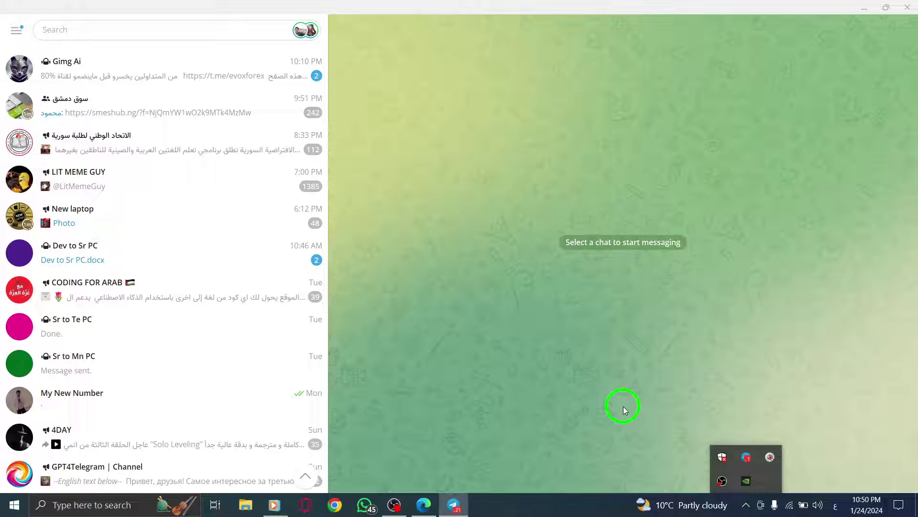
pyautogui.click(15, 30)
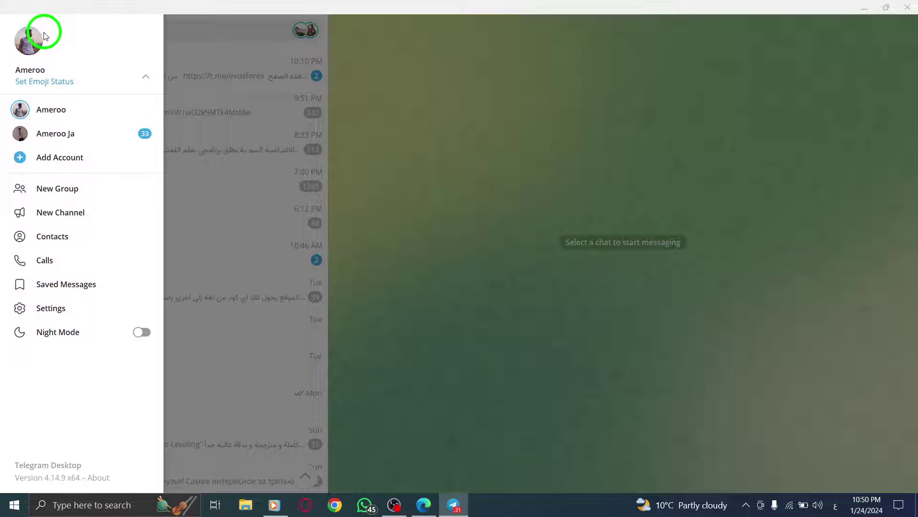
pyautogui.click(51, 307)
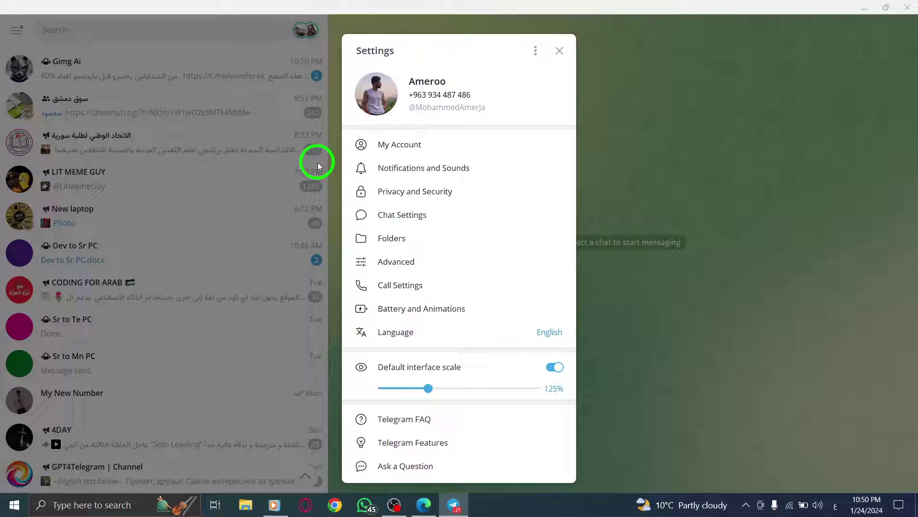
# Step: Open Privacy and Security's Auto-Delete Messages panel, leaving the timer at Off
pyautogui.click(389, 192)
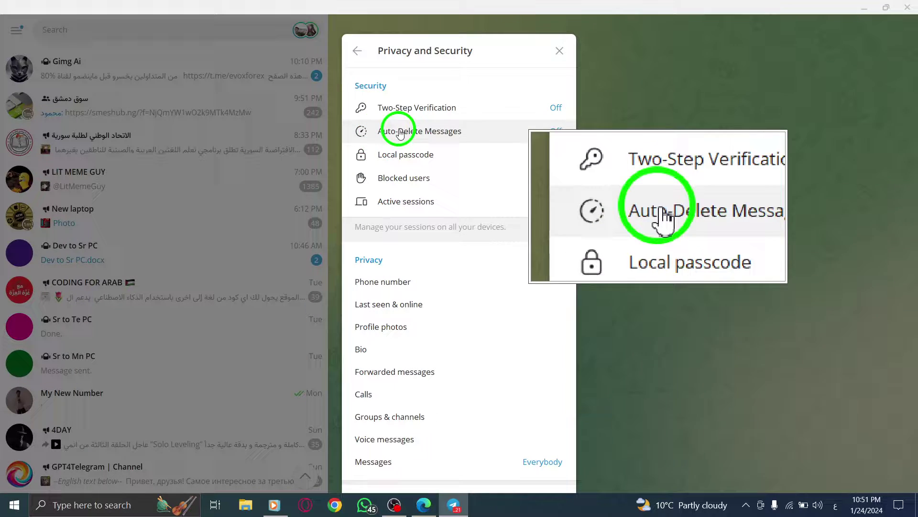
pyautogui.click(545, 131)
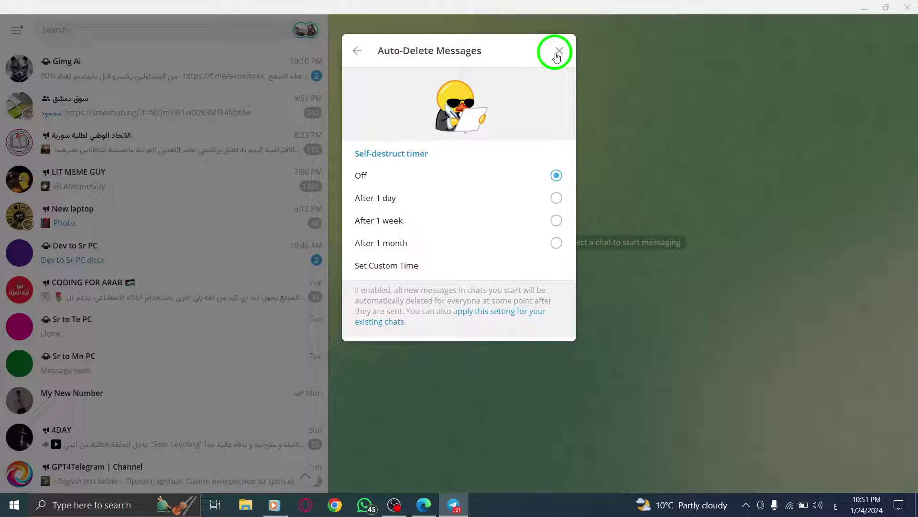
# Step: Close the Auto-Delete dialog and the Telegram window, then refresh the desktop
pyautogui.click(558, 53)
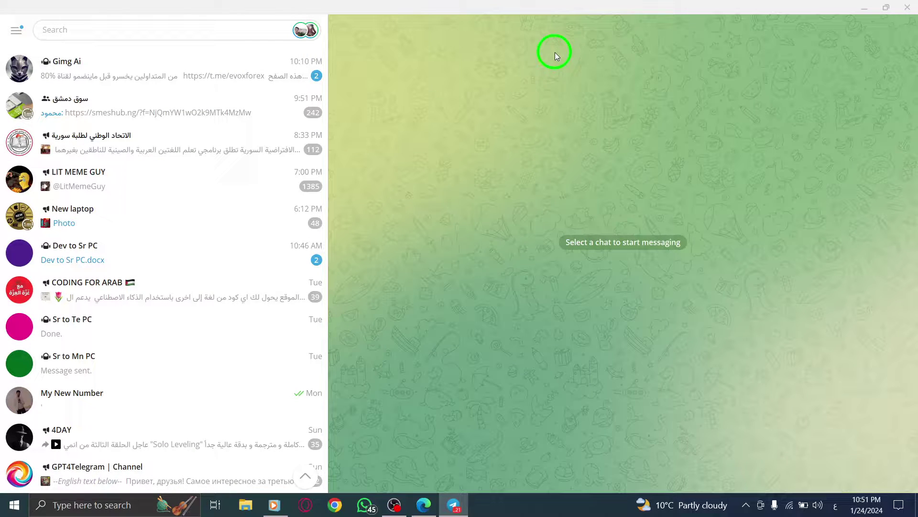
pyautogui.click(908, 7)
pyautogui.rightClick(363, 171)
pyautogui.click(398, 205)
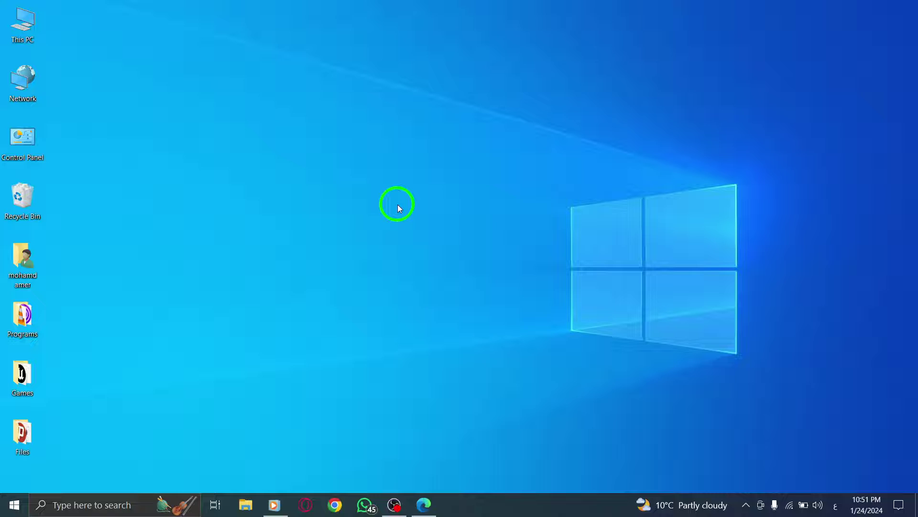